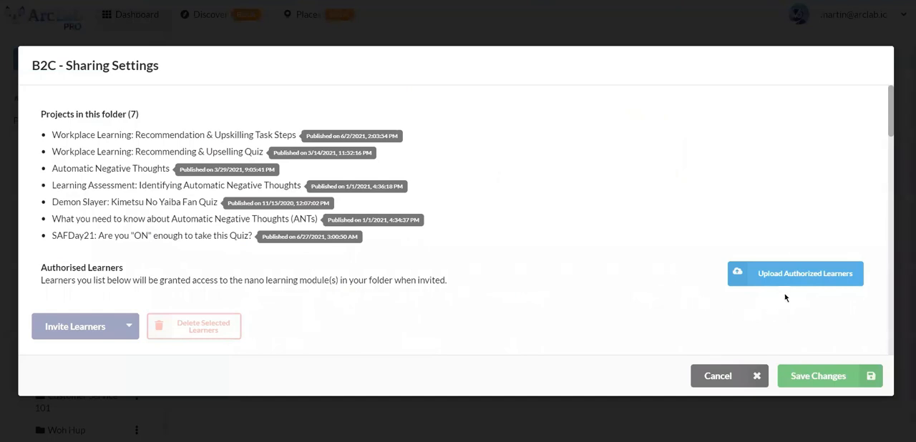
Step: Download the existing users spreadsheet for the authorised learners, open it in Excel and widen the ArcLab ID column
{"action": "left_click", "coordinate": [793, 283]}
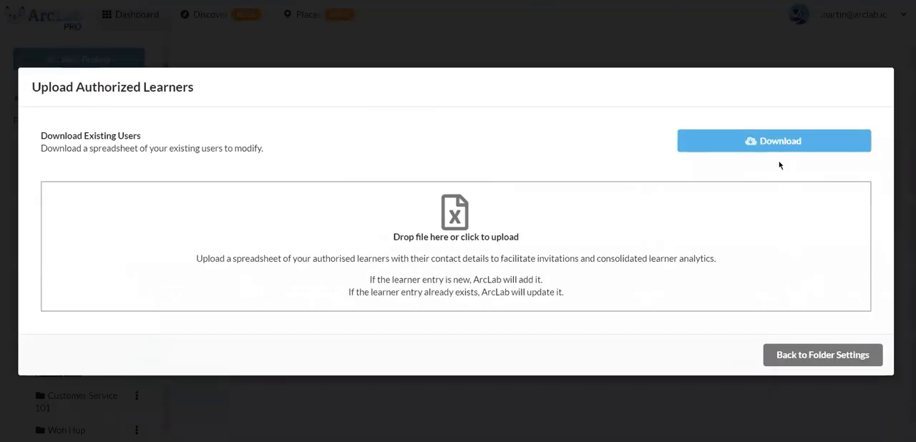
{"action": "left_click", "coordinate": [778, 151]}
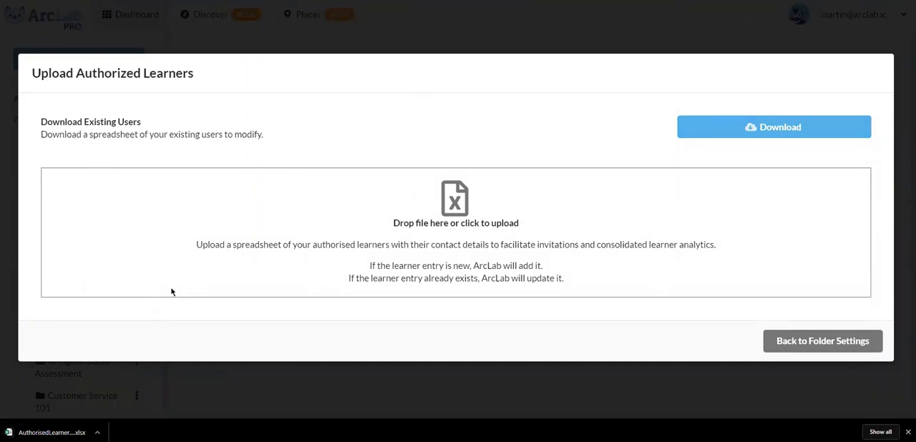
{"action": "left_click", "coordinate": [66, 430]}
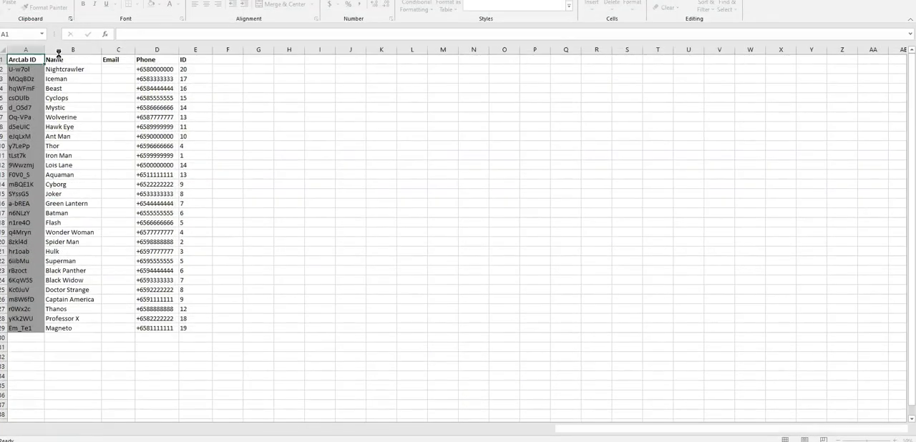
{"action": "left_click_drag", "start_coordinate": [44, 50], "coordinate": [81, 51]}
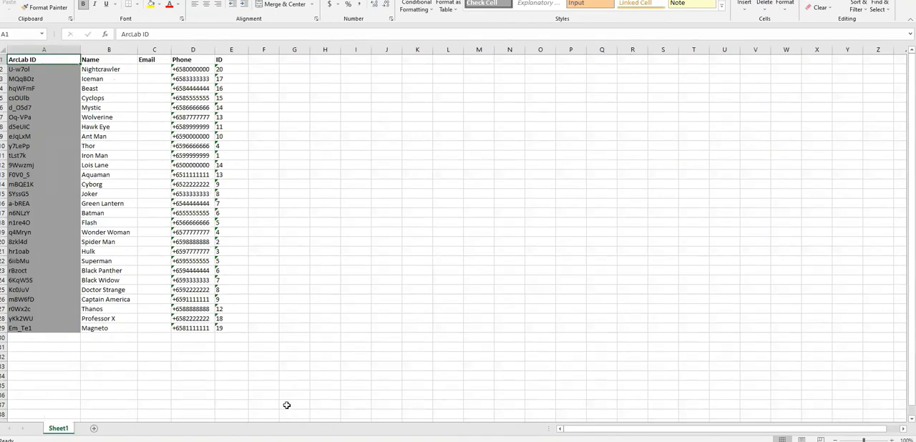
Step: Arrange the AuthorisedLearners workbook and the To Edit workbook side by side
{"action": "mouse_move", "coordinate": [270, 420]}
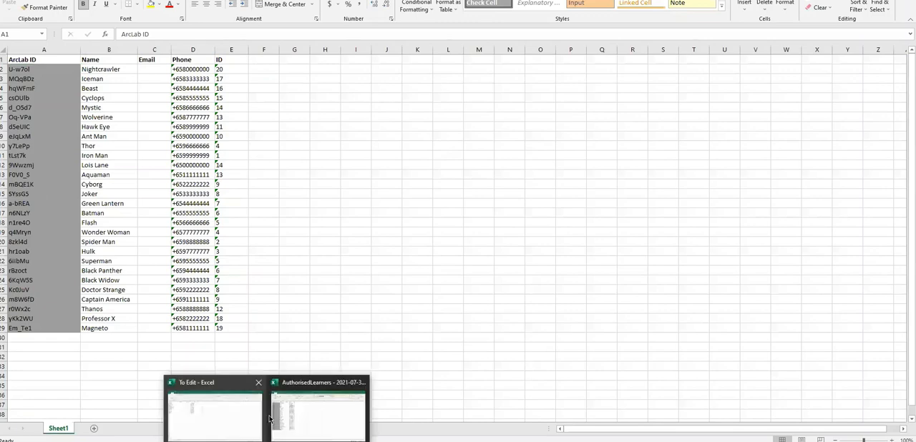
{"action": "left_click", "coordinate": [229, 401]}
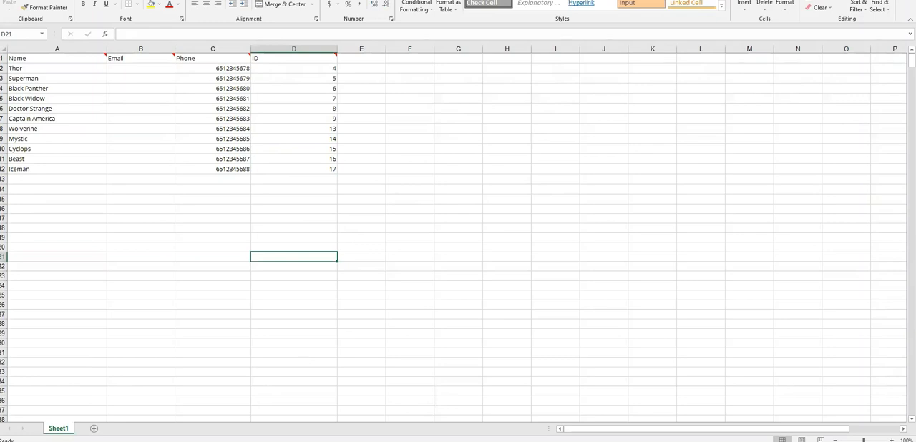
{"action": "left_click", "coordinate": [267, 441]}
{"action": "left_click", "coordinate": [319, 412]}
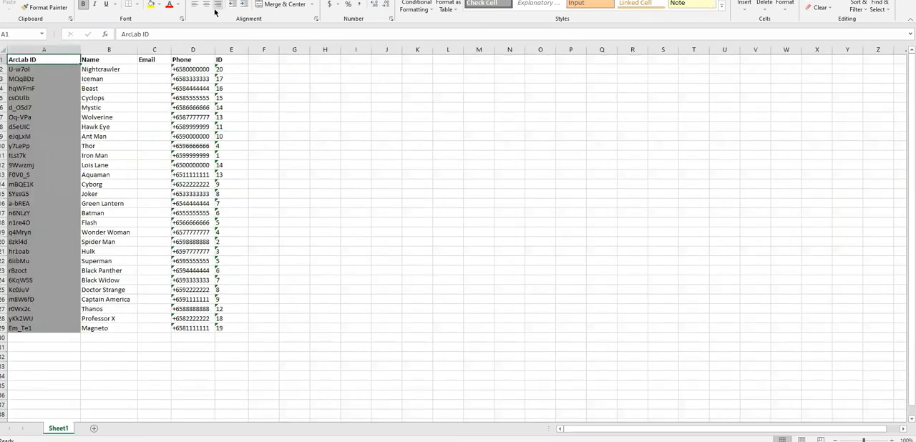
{"action": "left_click", "coordinate": [203, 0]}
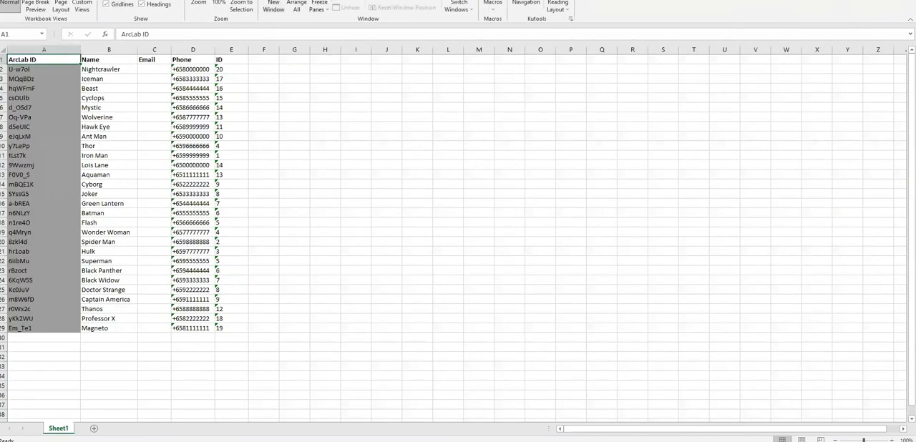
{"action": "left_click", "coordinate": [374, 1]}
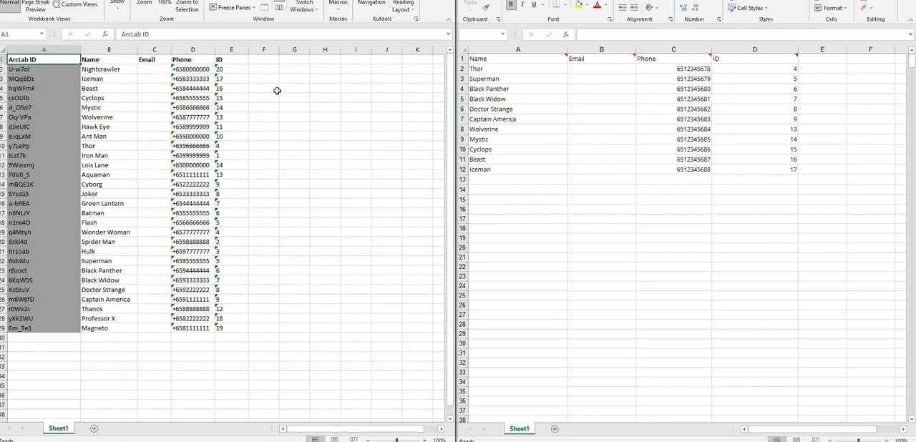
Step: Widen column F of the AuthorisedLearners sheet and enter the header "To Edit" in cell F1
{"action": "left_click_drag", "start_coordinate": [277, 49], "coordinate": [300, 49]}
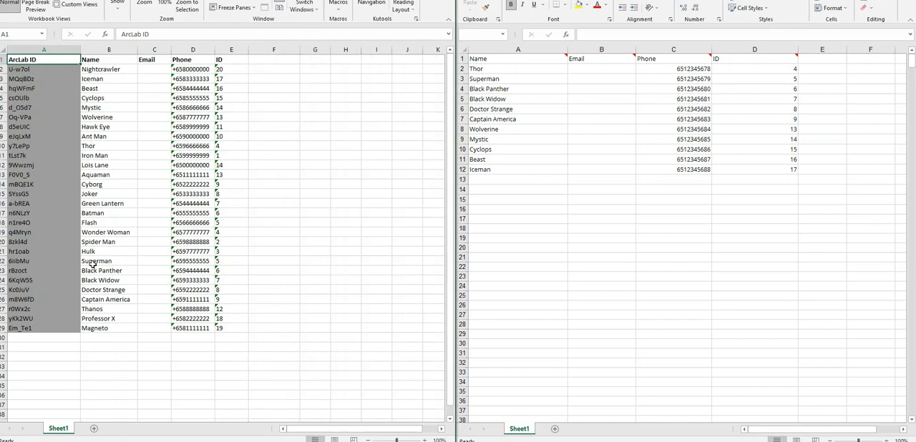
{"action": "left_click", "coordinate": [271, 61]}
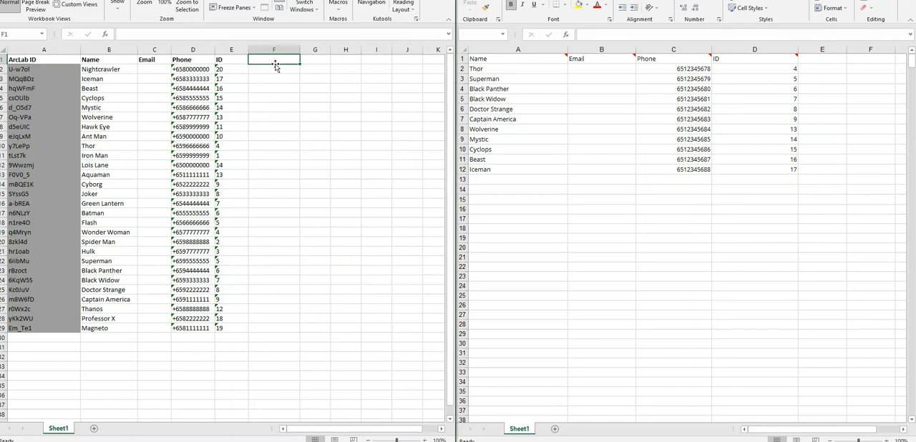
{"action": "type", "text": "To Edit"}
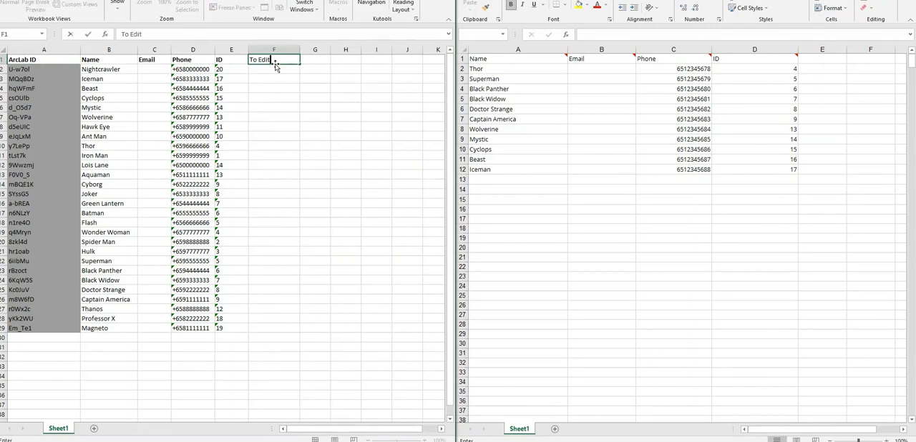
{"action": "left_click", "coordinate": [327, 80]}
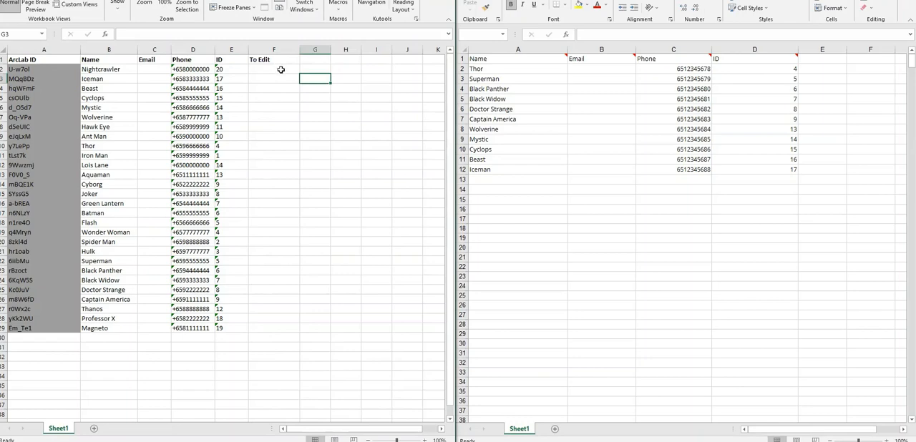
Step: Start a VLOOKUP formula in cell F2 with the learner's name in B2 as the lookup value
{"action": "left_click", "coordinate": [280, 69]}
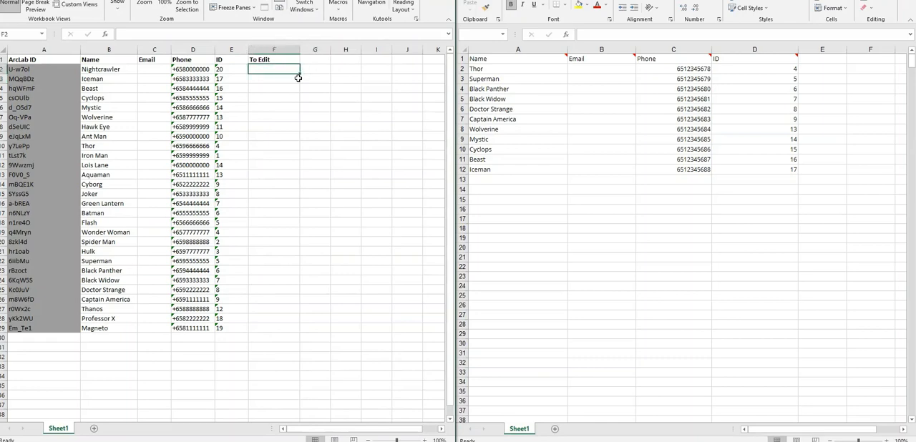
{"action": "left_click", "coordinate": [244, 34]}
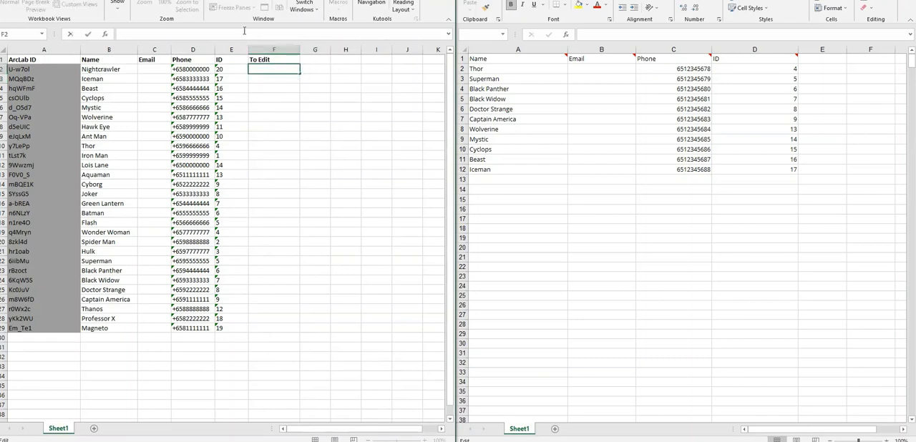
{"action": "type", "text": "=vlookup"}
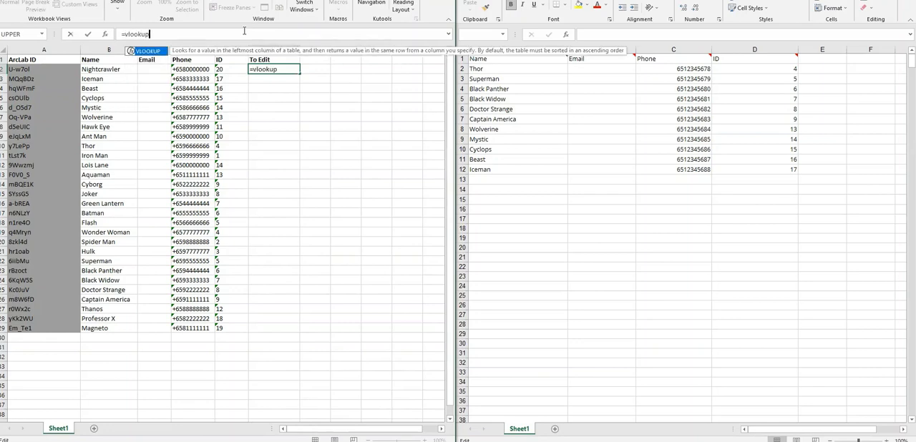
{"action": "type", "text": "("}
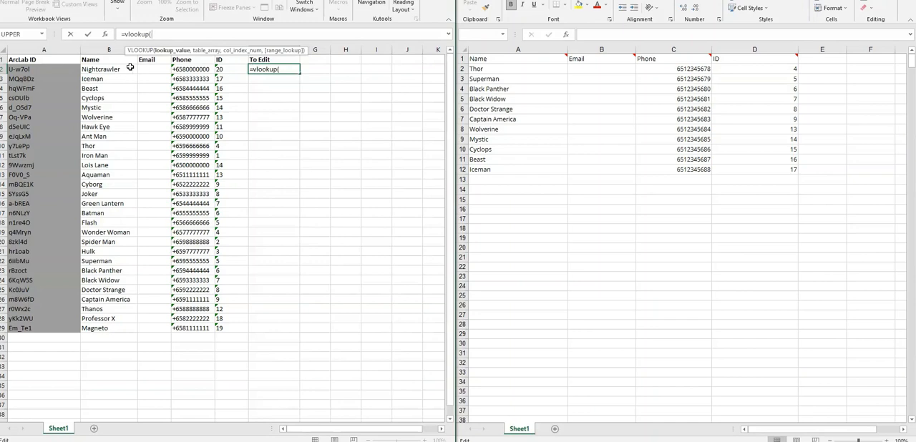
{"action": "left_click", "coordinate": [100, 70]}
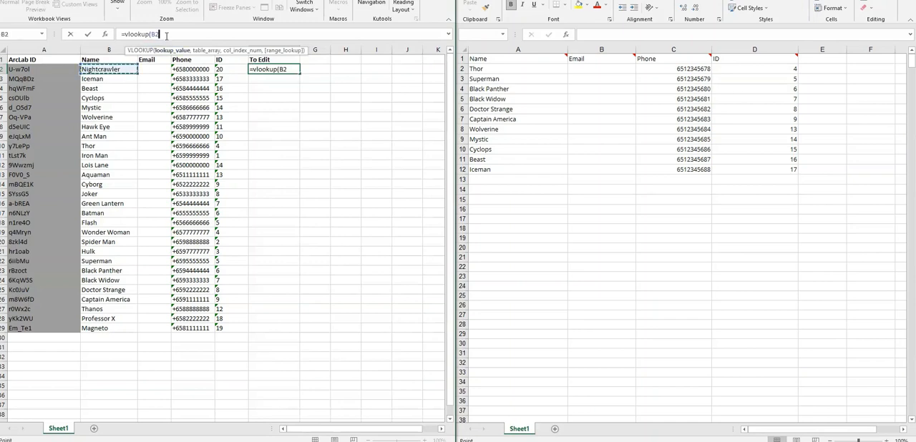
{"action": "left_click", "coordinate": [224, 70]}
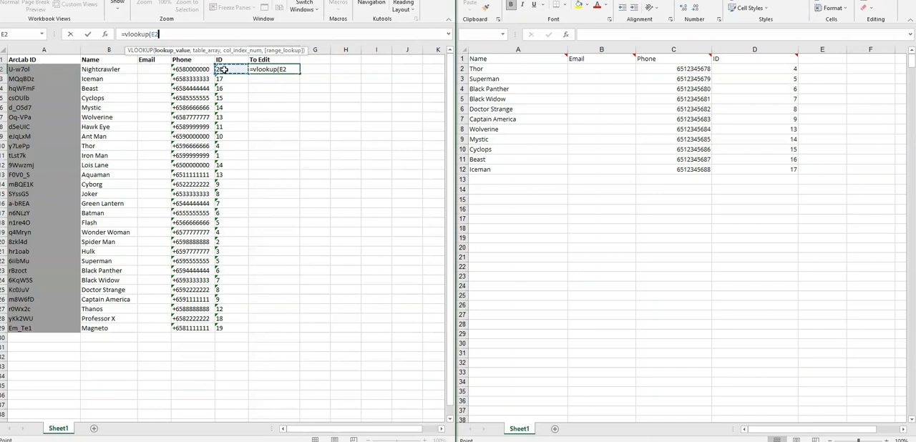
{"action": "left_click", "coordinate": [114, 69]}
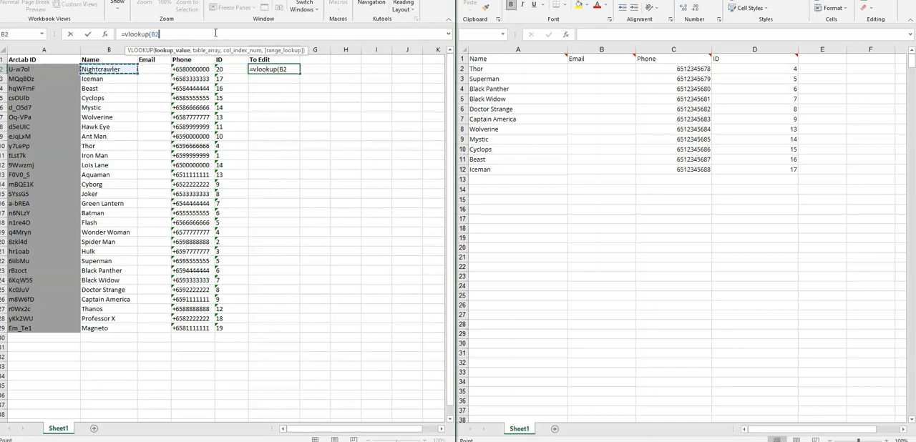
{"action": "type", "text": ","}
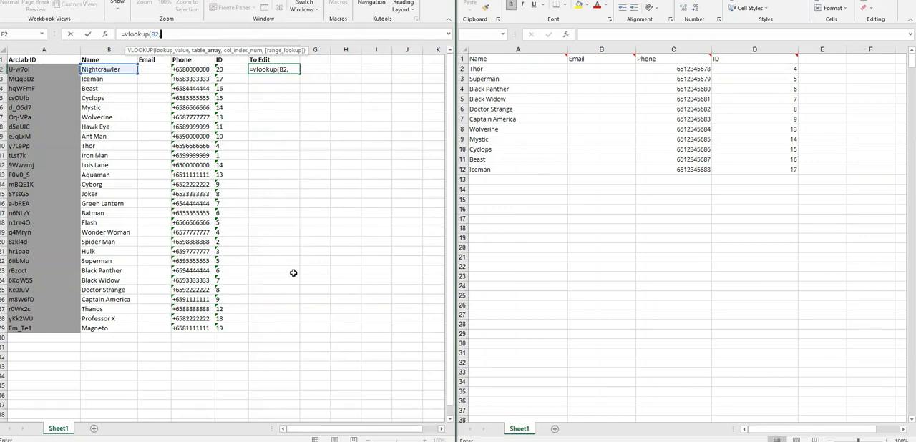
Step: Complete the VLOOKUP with range $A$2:$D$12 of Sheet1 in To Edit.xlsx, column index 1 and FALSE for an exact match
{"action": "left_click", "coordinate": [516, 70]}
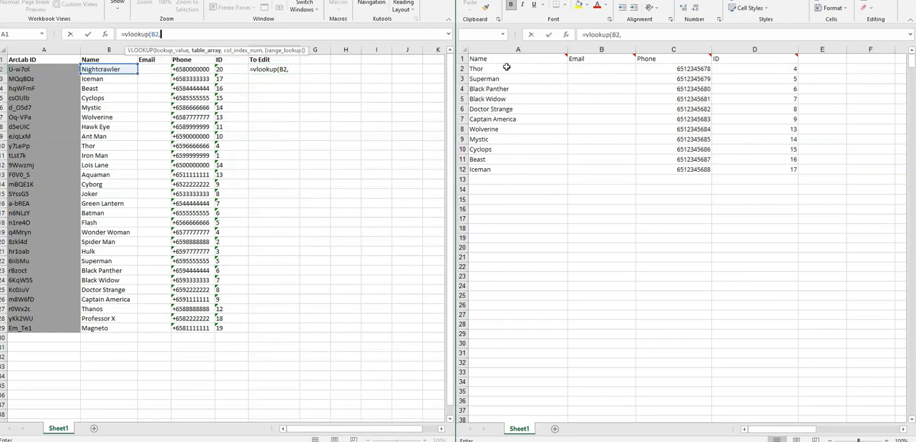
{"action": "left_click", "coordinate": [496, 68]}
{"action": "left_click_drag", "start_coordinate": [496, 68], "coordinate": [786, 170]}
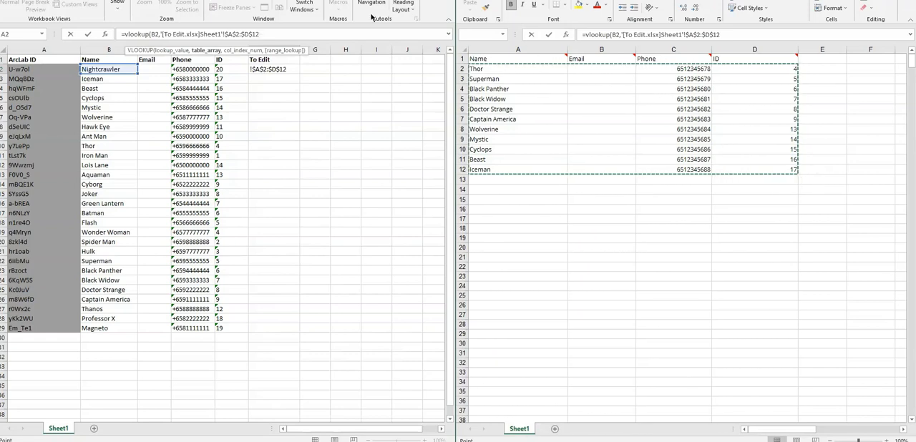
{"action": "type", "text": ",1"}
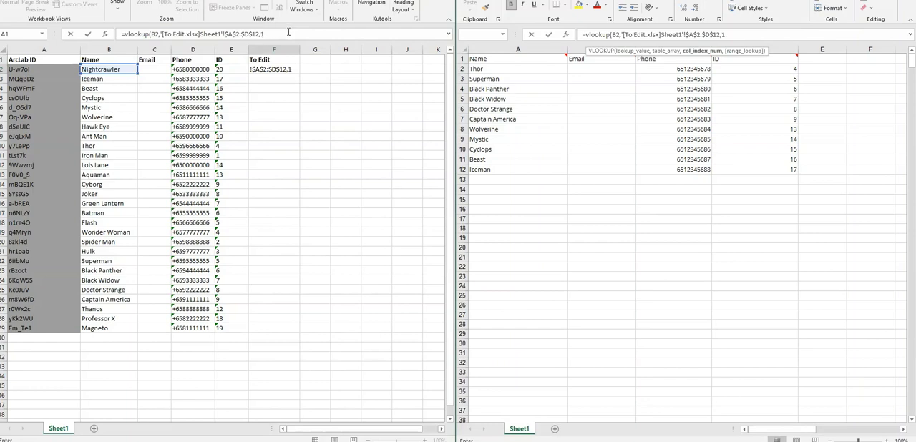
{"action": "type", "text": ","}
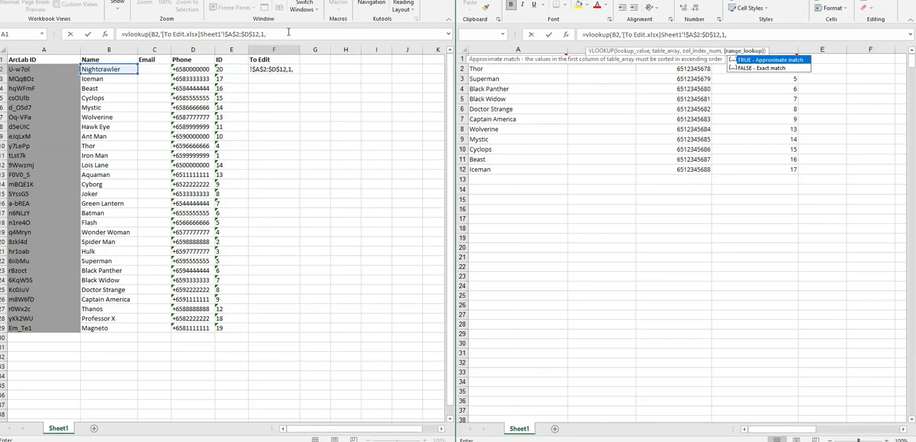
{"action": "type", "text": "false)"}
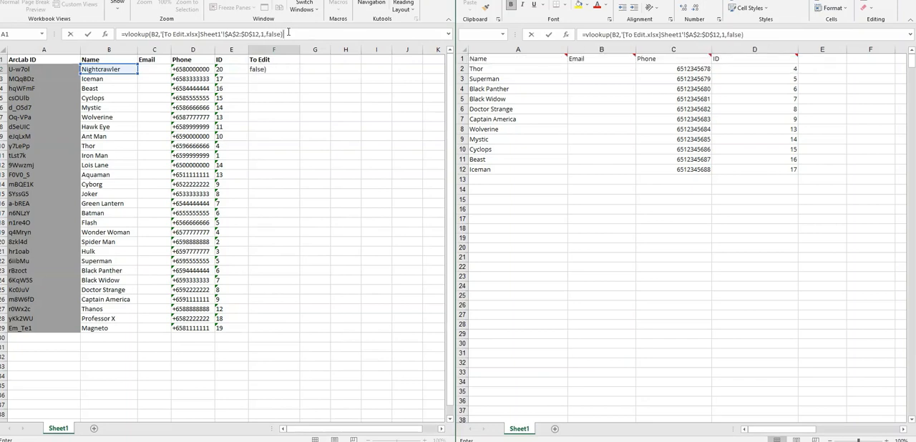
{"action": "key", "text": "Return"}
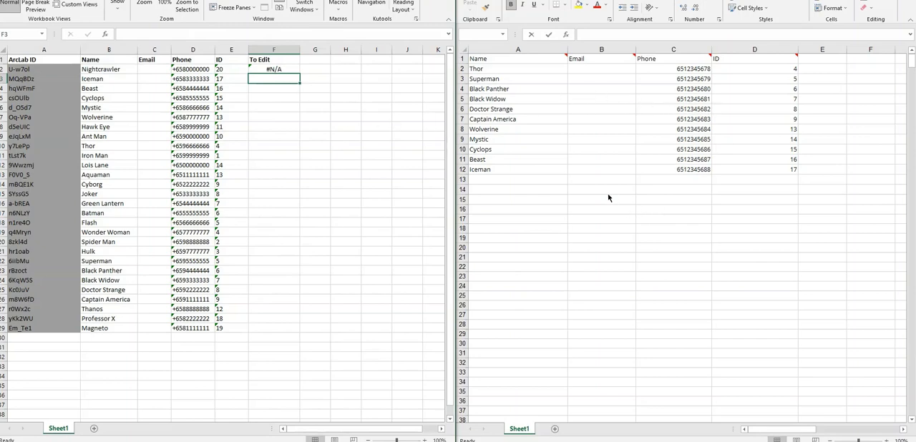
Step: Fill the VLOOKUP formula from F2 down to F29, the last learner row
{"action": "left_click", "coordinate": [289, 67]}
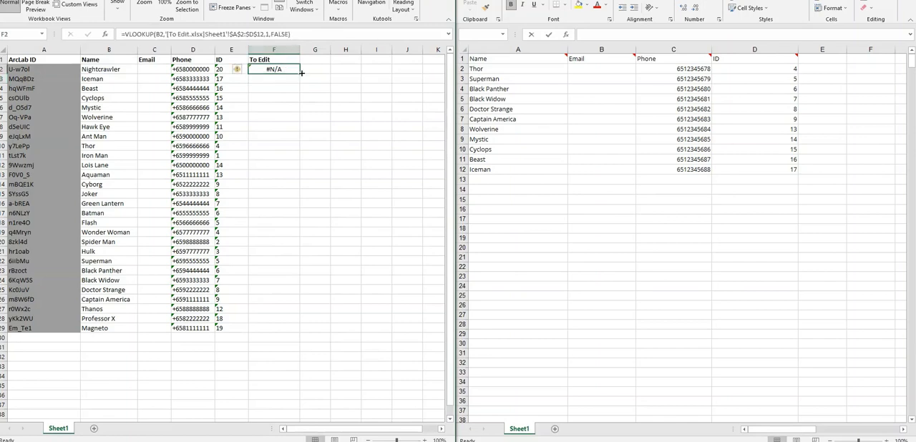
{"action": "left_click_drag", "start_coordinate": [300, 74], "coordinate": [300, 191]}
{"action": "left_click_drag", "start_coordinate": [301, 259], "coordinate": [301, 337]}
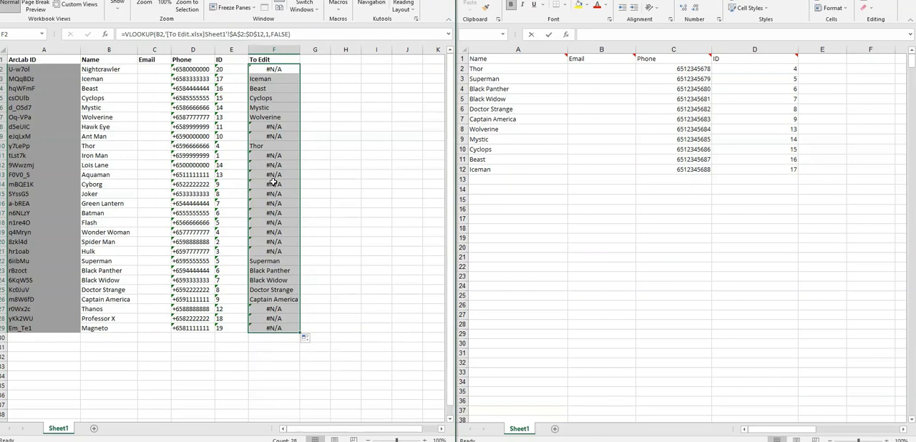
{"action": "left_click", "coordinate": [333, 71]}
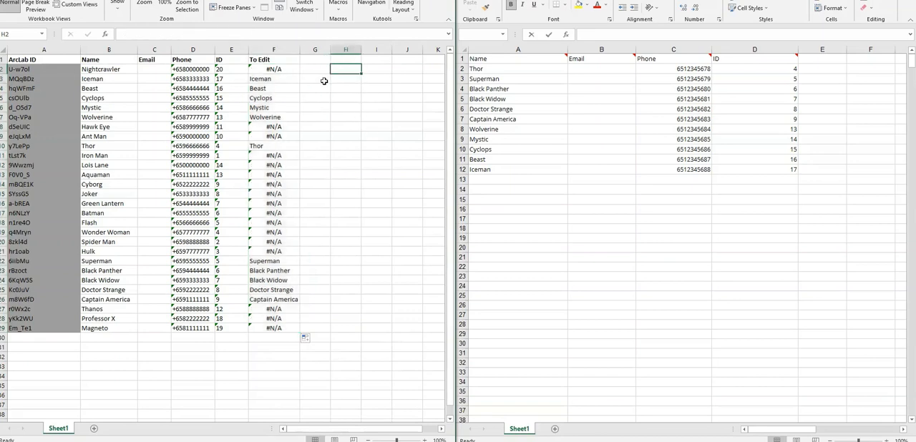
Step: Add filters to the header row and filter the To Edit column to exclude #N/A
{"action": "left_click", "coordinate": [264, 60]}
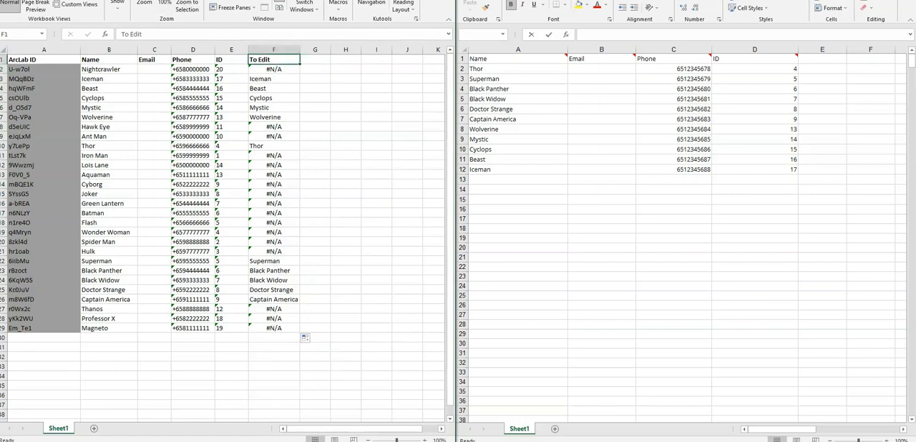
{"action": "left_click", "coordinate": [163, 0]}
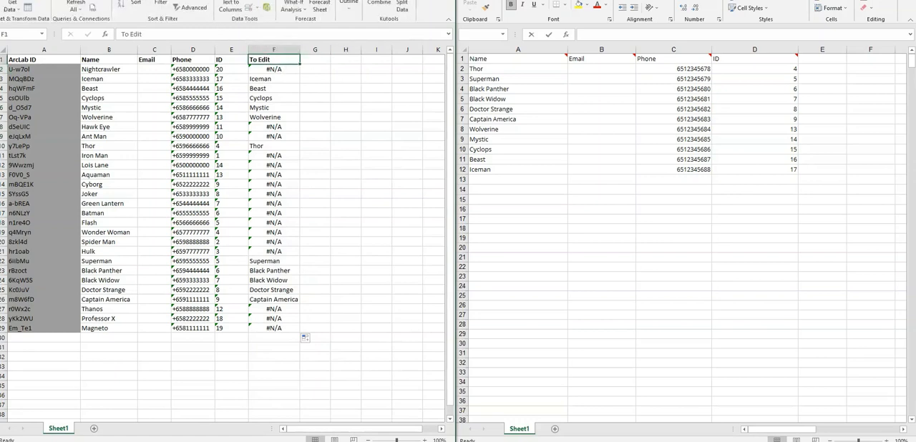
{"action": "left_click", "coordinate": [164, 6]}
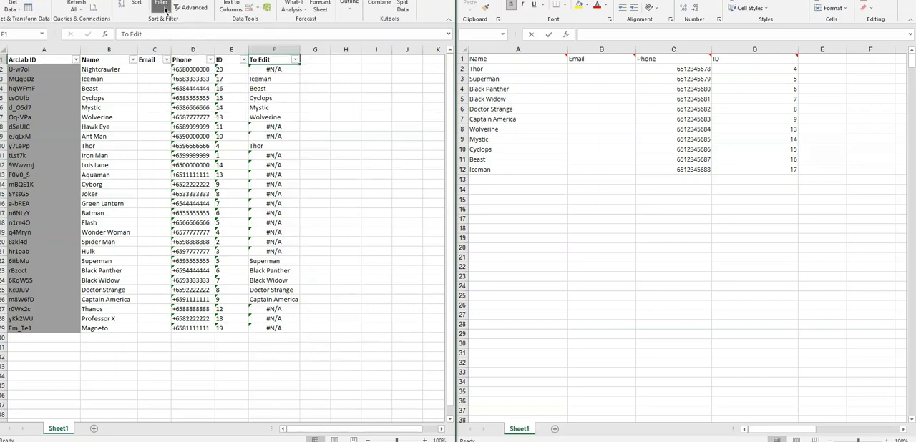
{"action": "left_click", "coordinate": [296, 60]}
{"action": "scroll", "coordinate": [230, 207], "scroll_direction": "down", "scroll_amount": 2}
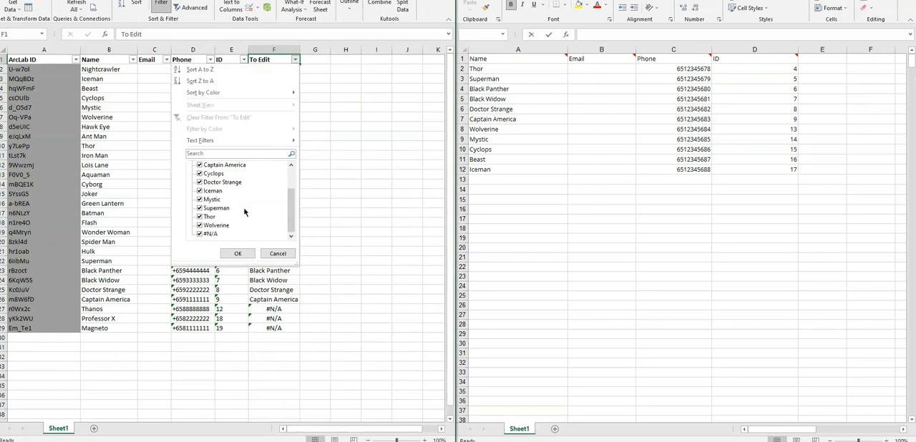
{"action": "left_click", "coordinate": [200, 235]}
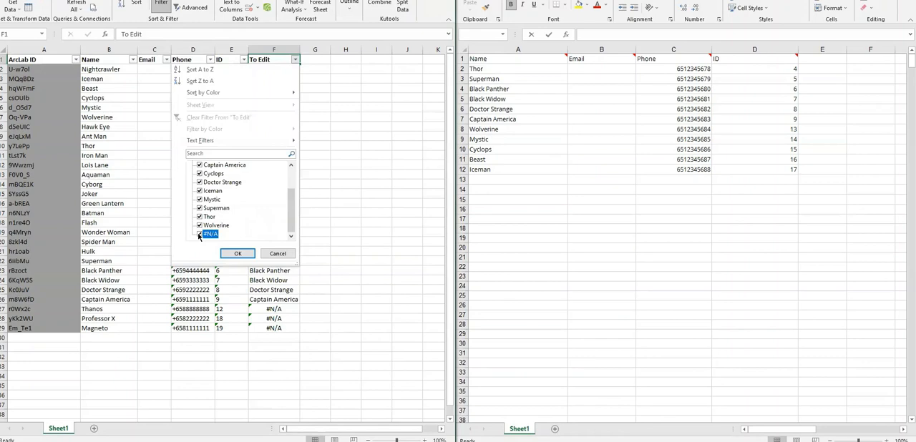
{"action": "left_click", "coordinate": [241, 253]}
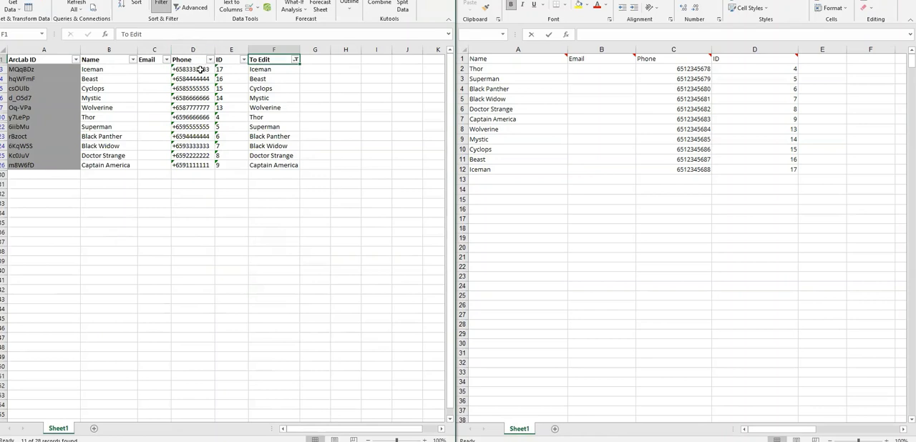
Step: Replace the phone number in cell D3 with the start of a VLOOKUP formula using the name in B3 as the lookup value
{"action": "left_click", "coordinate": [199, 69]}
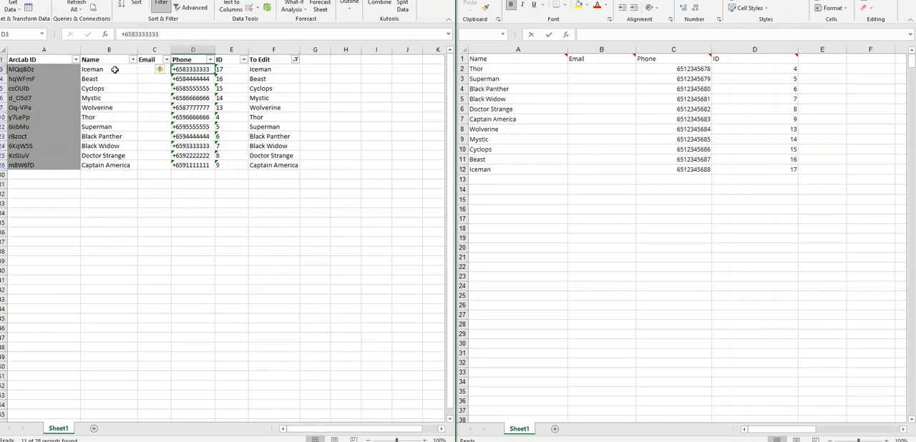
{"action": "left_click", "coordinate": [172, 33]}
{"action": "left_click_drag", "start_coordinate": [172, 33], "coordinate": [119, 33]}
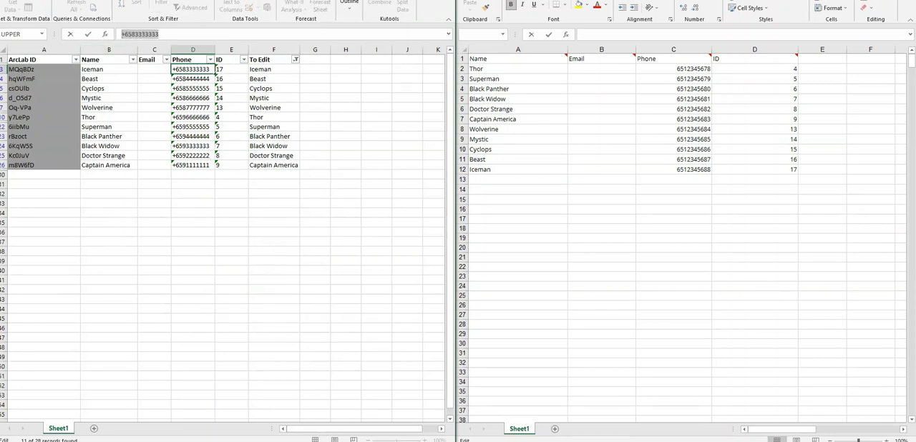
{"action": "type", "text": "=vl"}
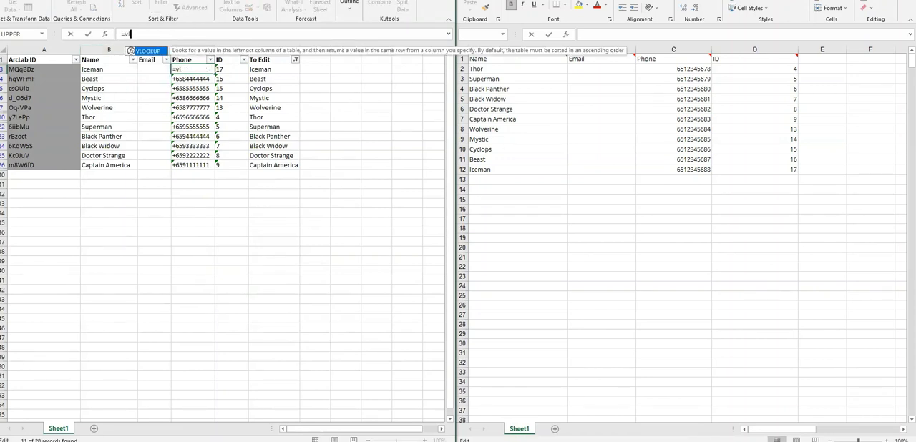
{"action": "type", "text": "ookup("}
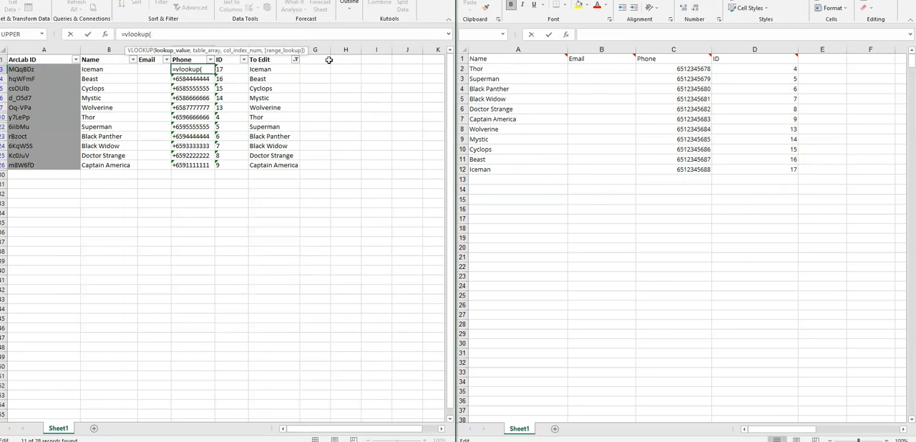
{"action": "left_click", "coordinate": [115, 71]}
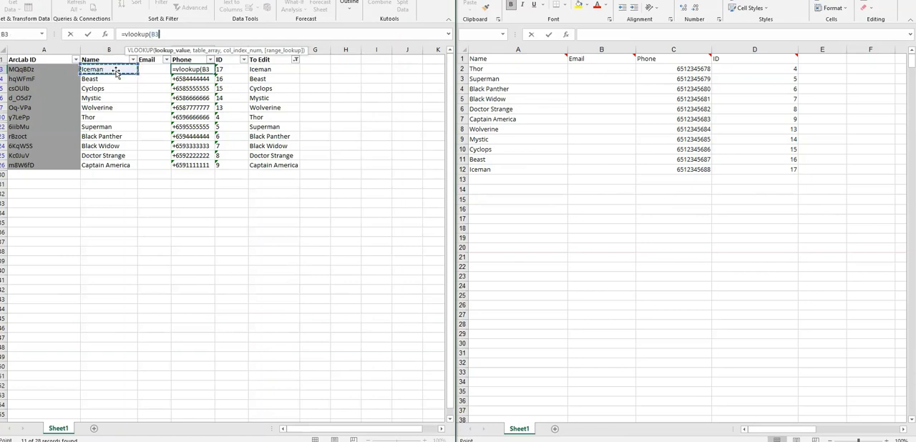
{"action": "type", "text": ","}
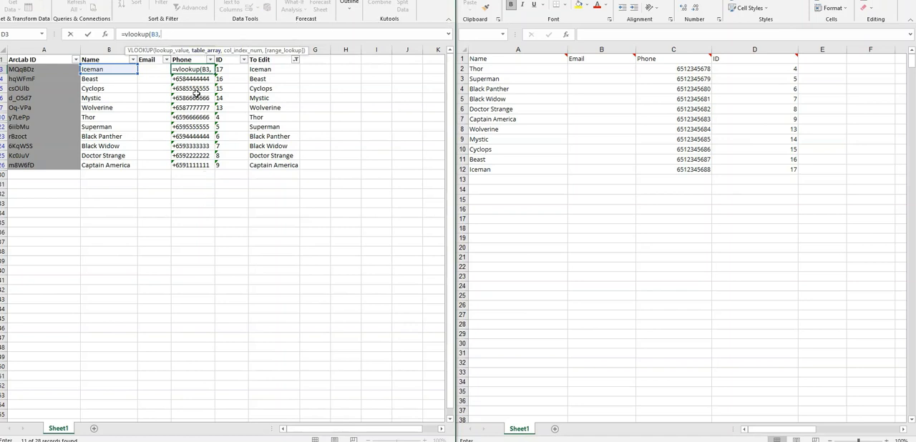
Step: Complete the VLOOKUP in D3 with range $A$2:$D$12 of Sheet1 in To Edit.xlsx, column index 3 and FALSE for an exact match
{"action": "left_click", "coordinate": [484, 69]}
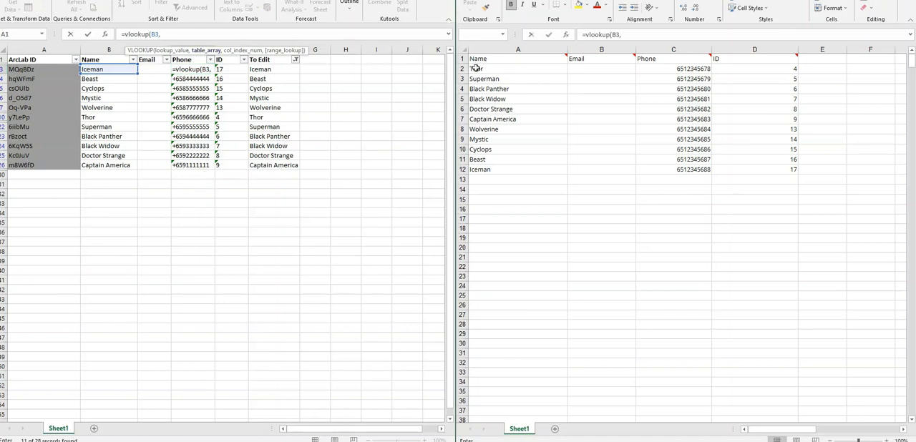
{"action": "left_click", "coordinate": [478, 68]}
{"action": "left_click_drag", "start_coordinate": [479, 68], "coordinate": [777, 175]}
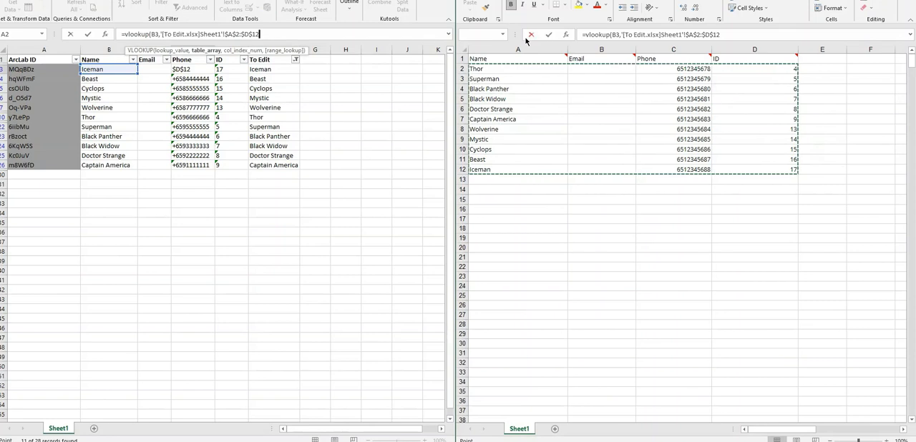
{"action": "type", "text": ","}
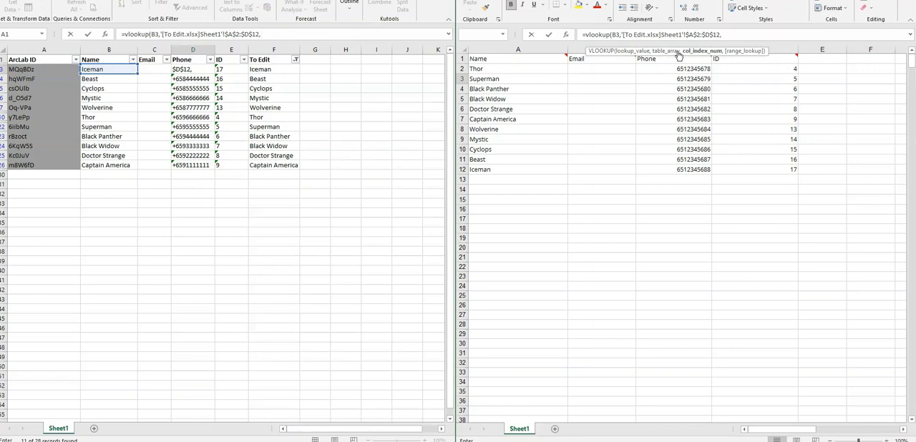
{"action": "left_click", "coordinate": [270, 33]}
{"action": "type", "text": "3"}
{"action": "left_click", "coordinate": [274, 34]}
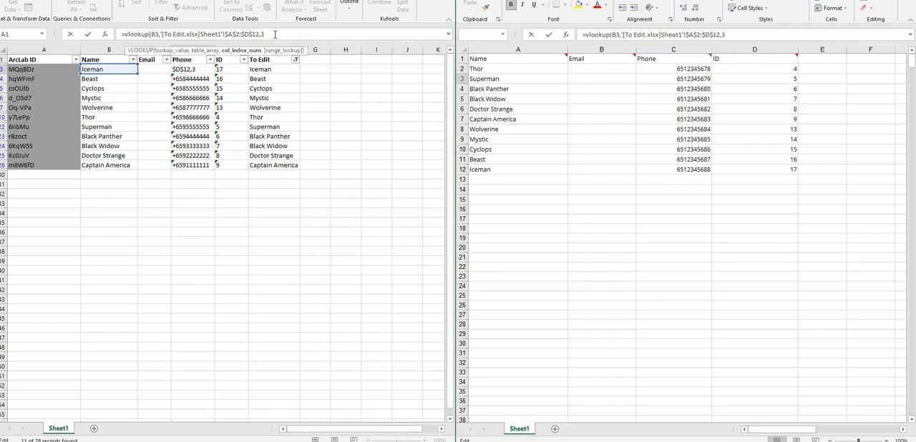
{"action": "type", "text": ","}
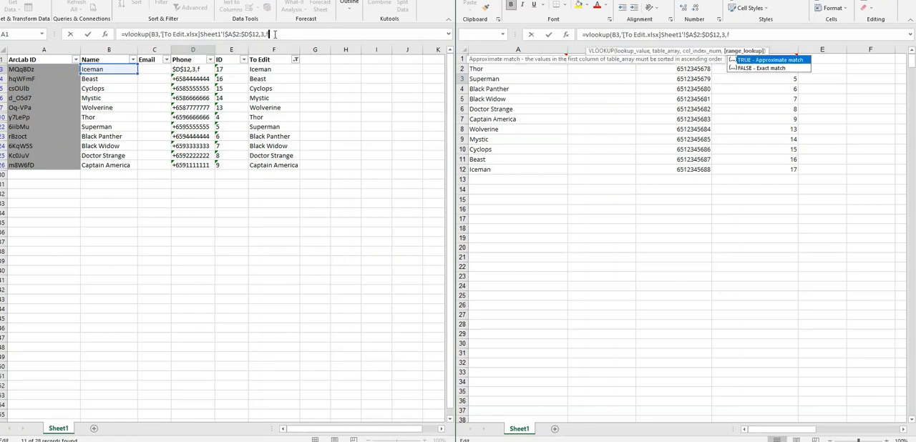
{"action": "type", "text": "false)"}
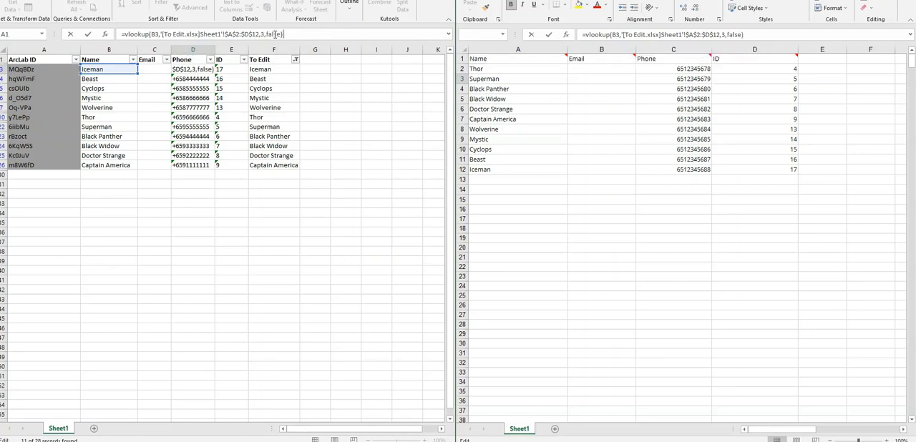
{"action": "key", "text": "Return"}
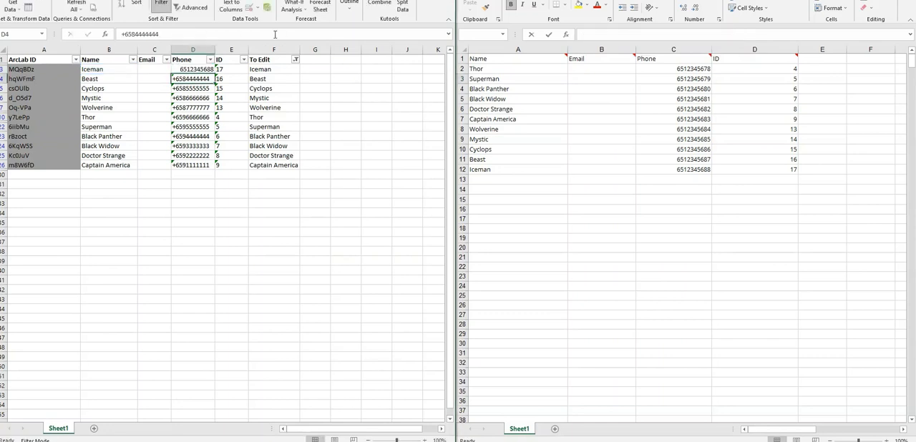
Step: Fill the Phone column's VLOOKUP formula from D3 down to D26, the last filtered learner row
{"action": "left_click", "coordinate": [196, 69]}
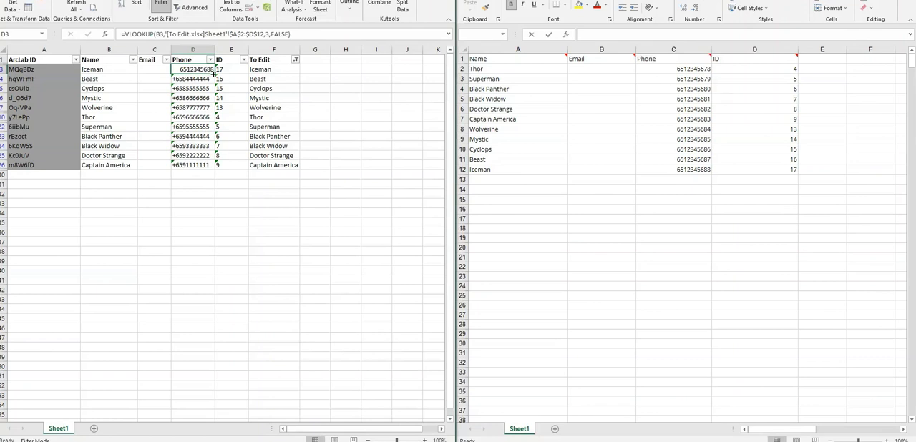
{"action": "left_click_drag", "start_coordinate": [214, 74], "coordinate": [209, 166]}
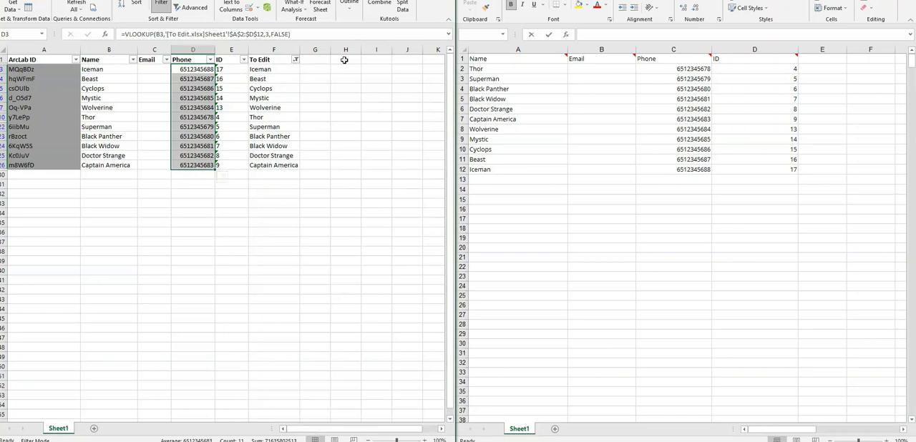
Step: Clear the filter from the To Edit column and delete that helper column F
{"action": "left_click", "coordinate": [296, 61]}
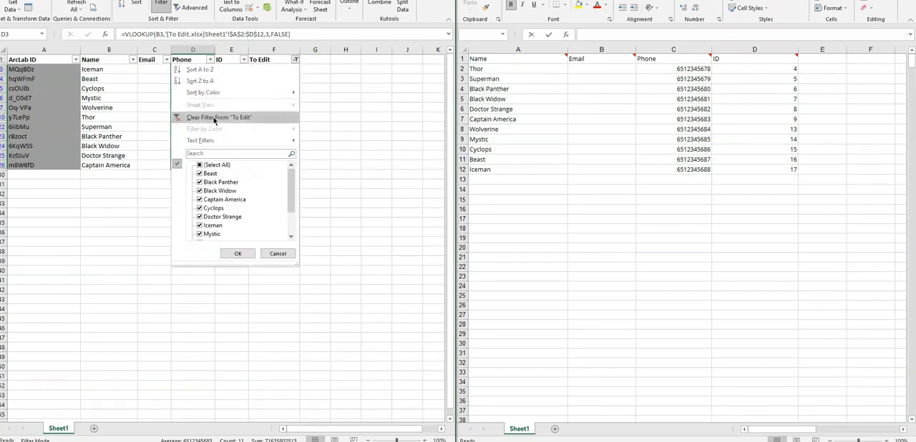
{"action": "left_click", "coordinate": [190, 118]}
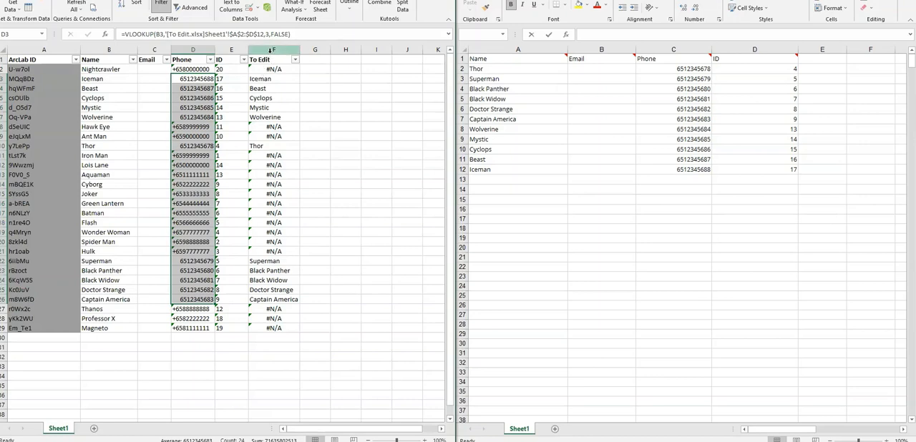
{"action": "right_click", "coordinate": [270, 50]}
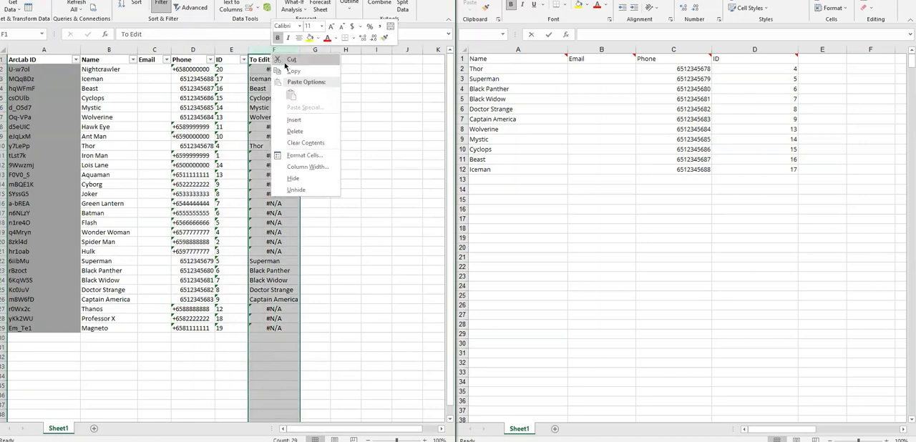
{"action": "left_click", "coordinate": [310, 133]}
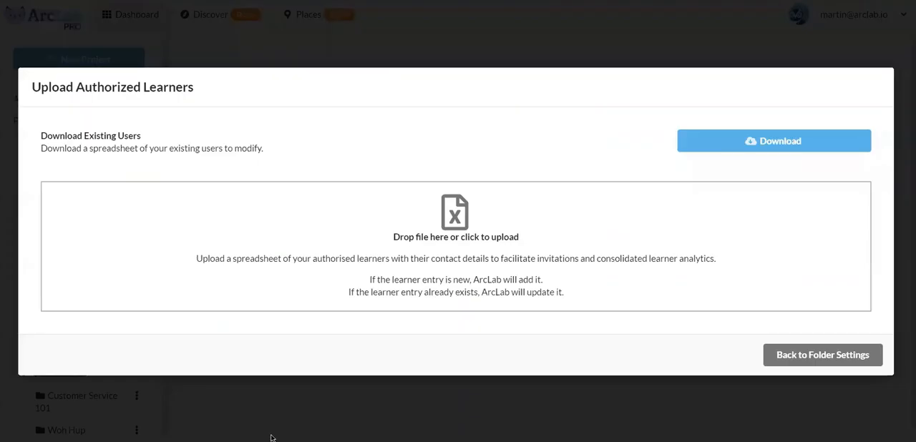
Step: Upload the edited AuthorisedLearners spreadsheet from the Downloads folder to ArcLab's Upload Authorized Learners dialog
{"action": "key", "text": "super+e"}
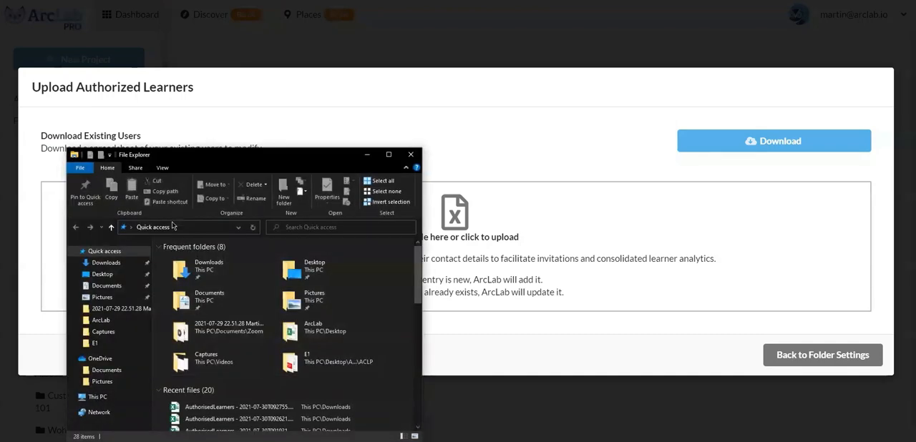
{"action": "left_click", "coordinate": [115, 264]}
{"action": "left_click_drag", "start_coordinate": [247, 276], "coordinate": [572, 247]}
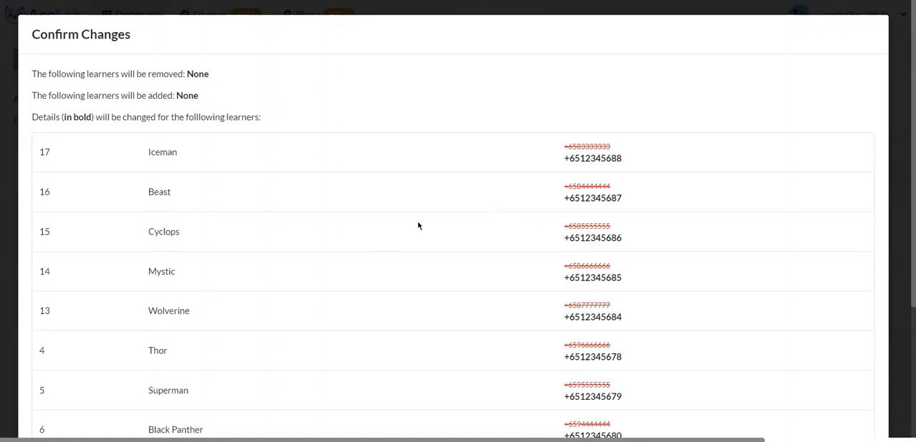
Step: Review the listed phone number changes for the uploaded learners and confirm them
{"action": "scroll", "coordinate": [419, 226], "scroll_direction": "down", "scroll_amount": 2}
{"action": "scroll", "coordinate": [559, 285], "scroll_direction": "down", "scroll_amount": 1}
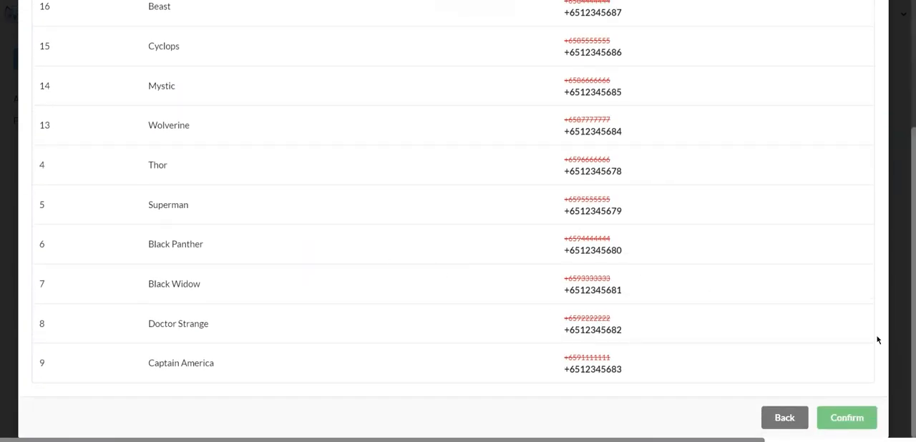
{"action": "left_click", "coordinate": [849, 418]}
Step: Check the updated phone numbers in the B2C folder's learner list and save the sharing settings
{"action": "scroll", "coordinate": [620, 168], "scroll_direction": "down", "scroll_amount": 8}
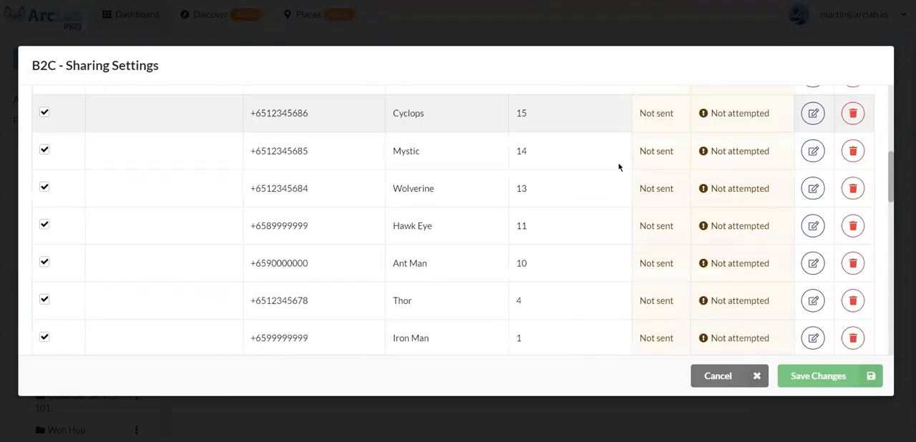
{"action": "scroll", "coordinate": [493, 233], "scroll_direction": "up", "scroll_amount": 2}
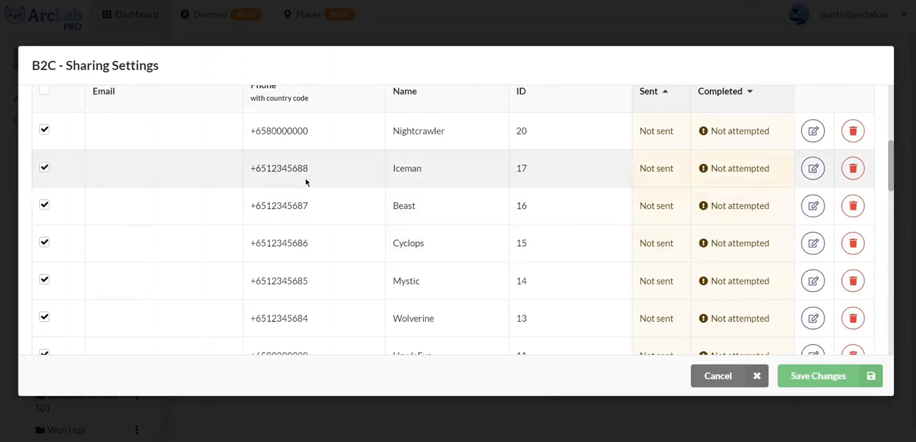
{"action": "scroll", "coordinate": [207, 233], "scroll_direction": "down", "scroll_amount": 1}
{"action": "scroll", "coordinate": [207, 233], "scroll_direction": "down", "scroll_amount": 2}
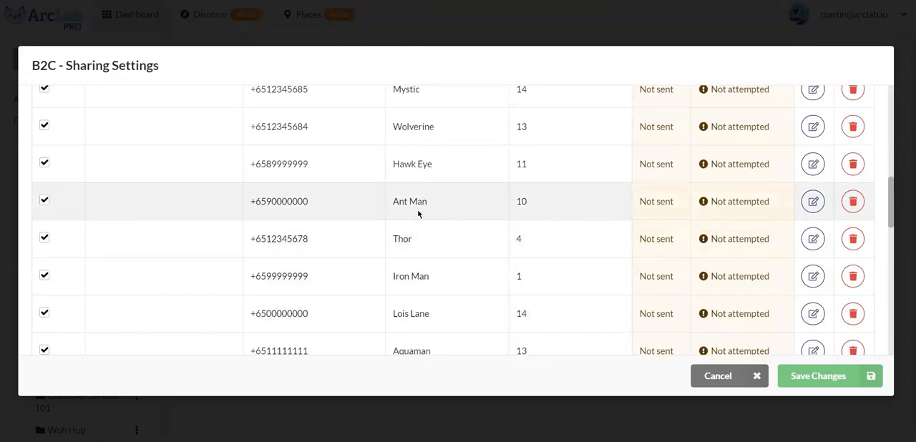
{"action": "scroll", "coordinate": [224, 177], "scroll_direction": "down", "scroll_amount": 4}
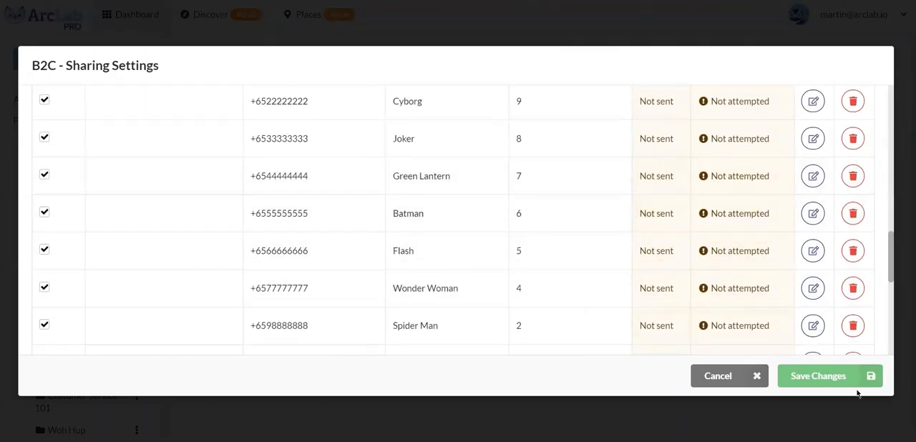
{"action": "left_click", "coordinate": [826, 378]}
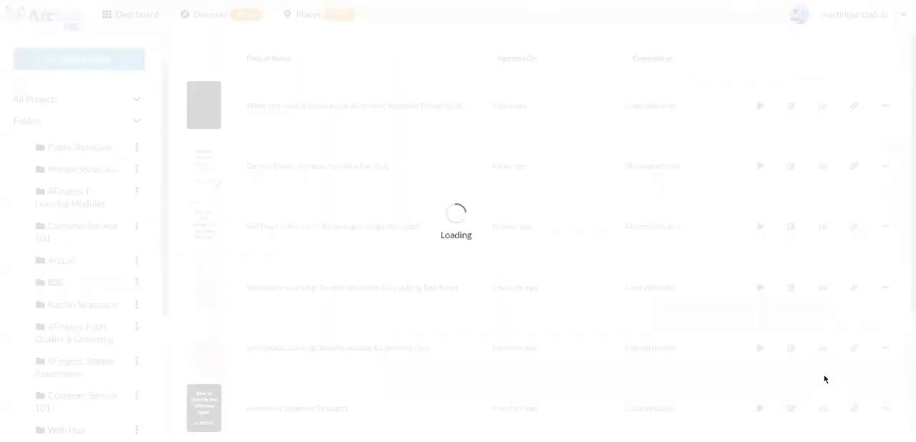